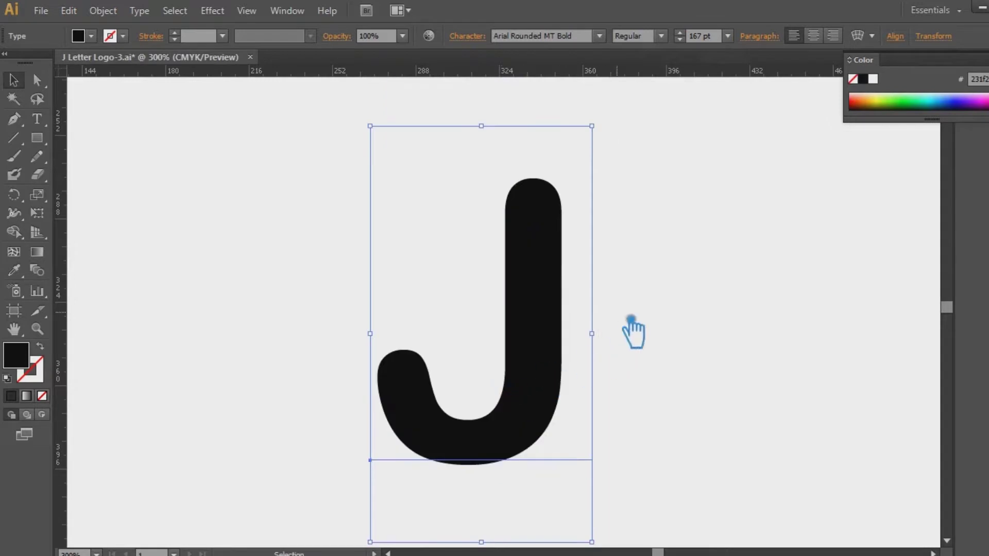
# Step: Convert the letter J text to outlines and move it slightly upward
pyautogui.press('ctrl')
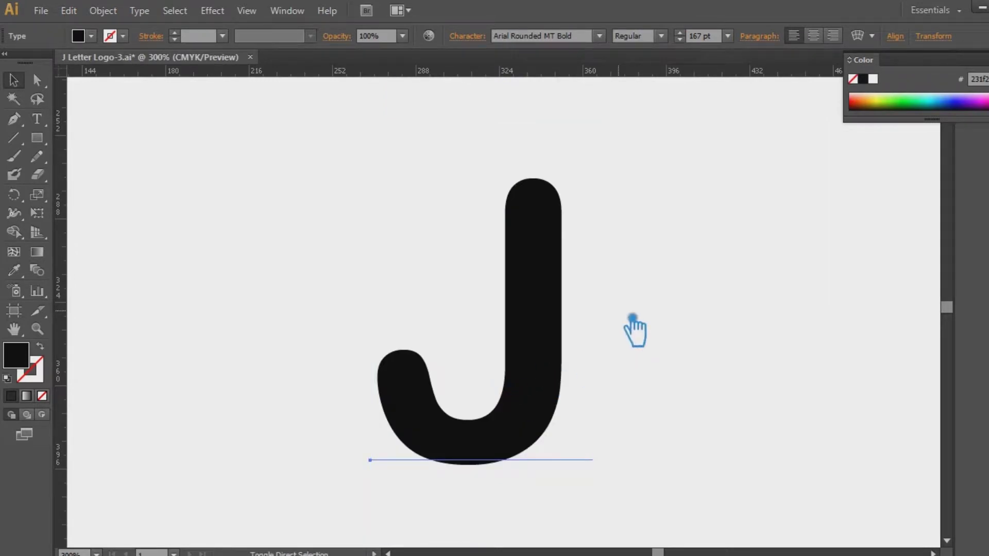
pyautogui.hotkey('ctrl', 'shift', 'o')
pyautogui.click(702, 348)
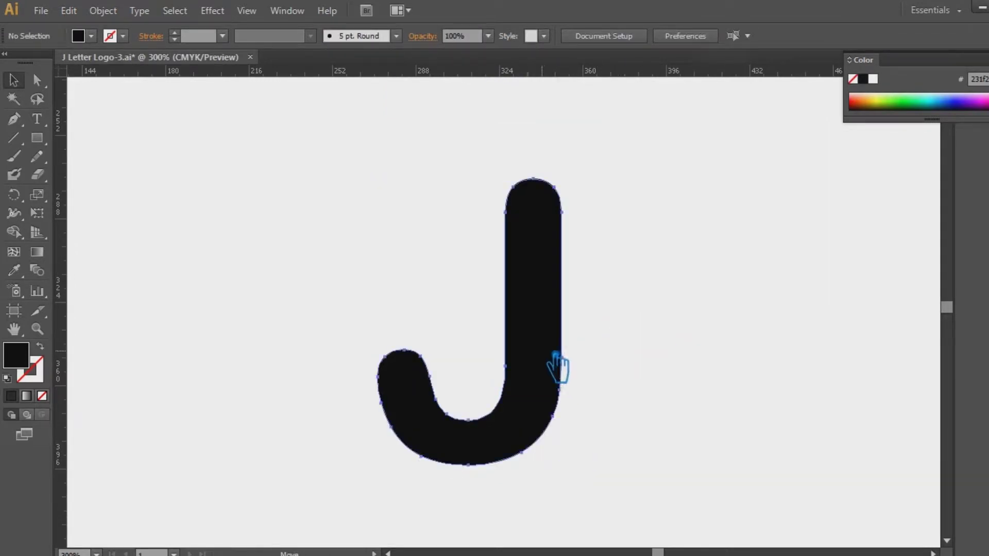
pyautogui.moveTo(558, 371); pyautogui.dragTo(558, 357)
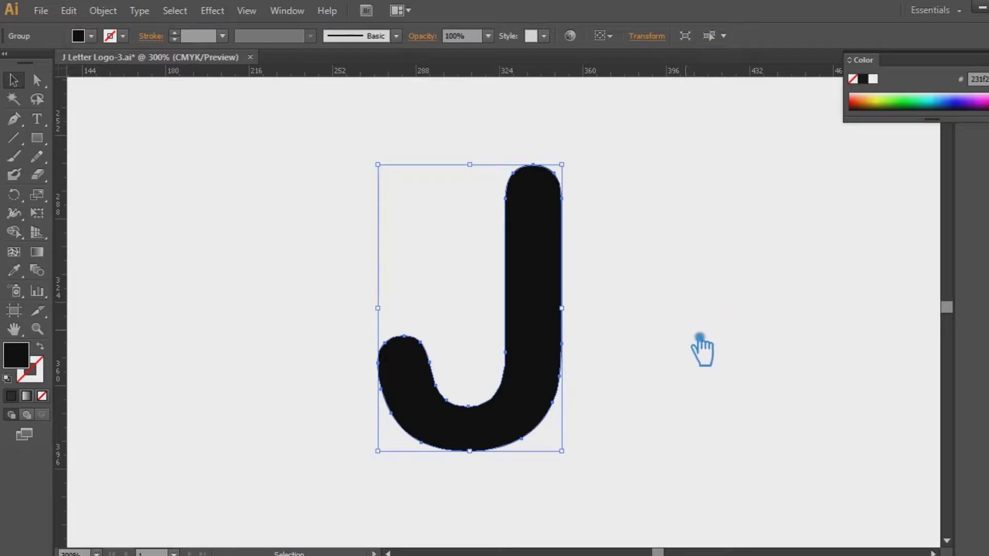
# Step: Draw an unfilled curved path with the Pen tool from inside the J's hollow through its bend to just below the letter
pyautogui.click(14, 118)
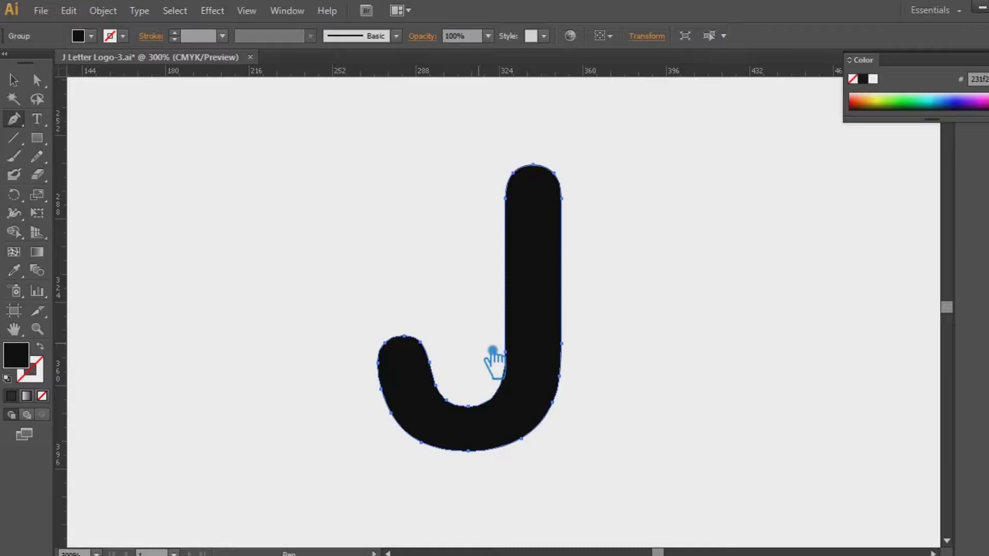
pyautogui.click(471, 315)
pyautogui.moveTo(488, 499); pyautogui.dragTo(404, 464)
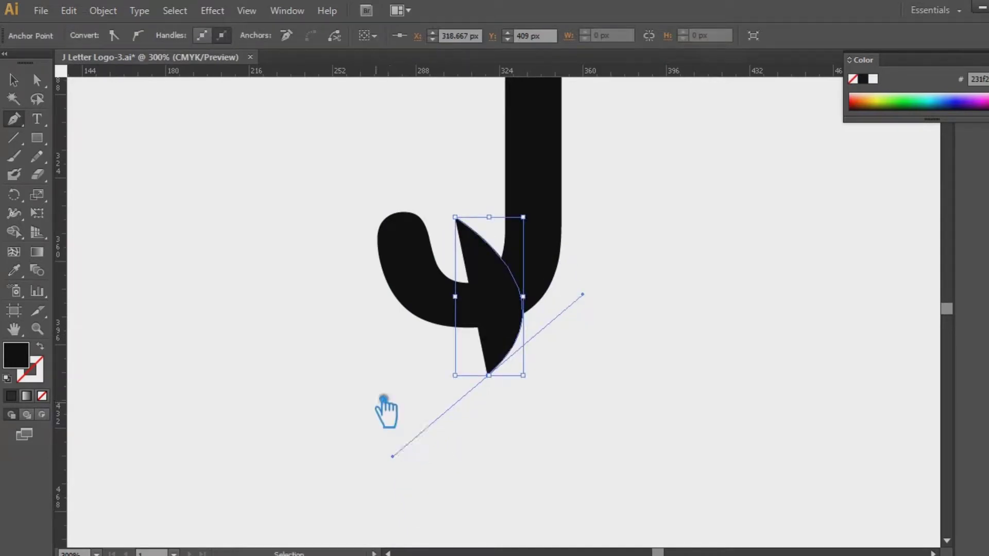
pyautogui.hotkey('ctrl', 'z')
pyautogui.hotkey('ctrl', 'z')
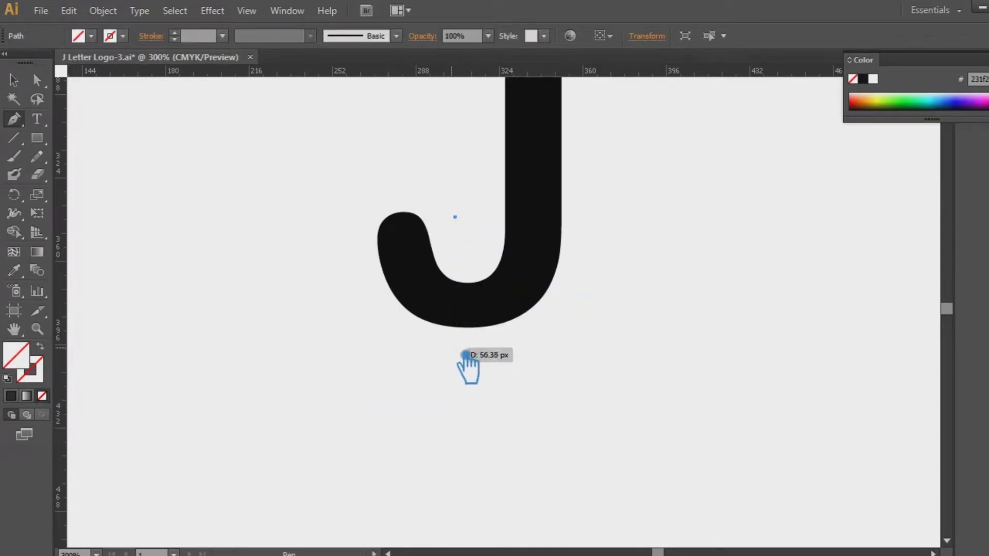
pyautogui.moveTo(455, 349); pyautogui.dragTo(286, 433)
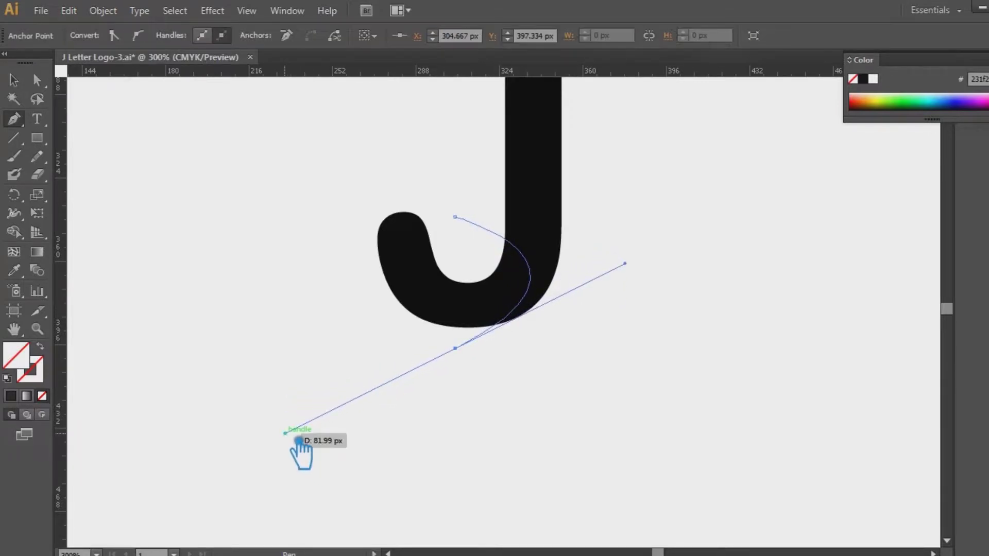
pyautogui.click(467, 355)
# Step: Reshape the curve to start on the stem's inner edge near X 326.3, Y 341.7 px and end at the hook's outer edge
pyautogui.click(37, 80)
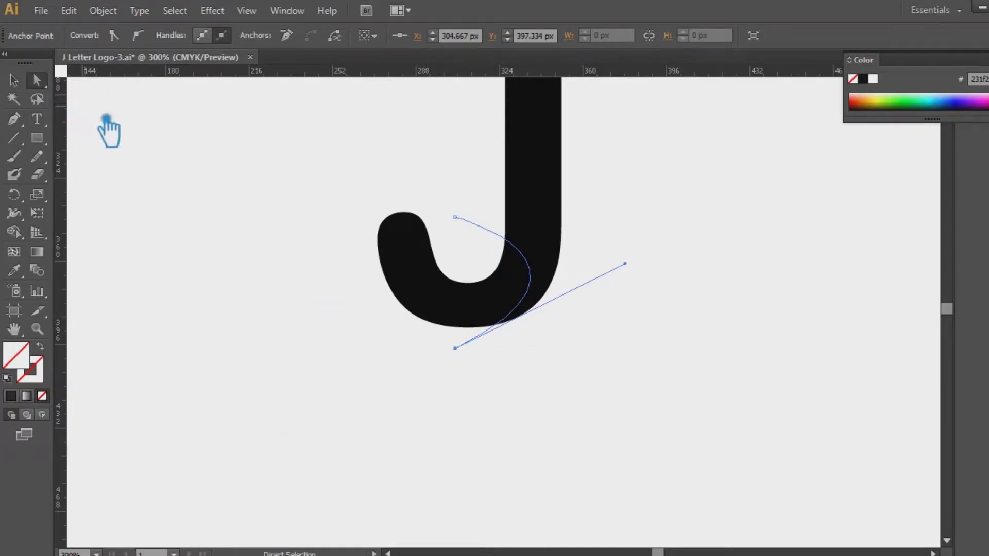
pyautogui.moveTo(465, 357); pyautogui.dragTo(411, 333)
pyautogui.moveTo(572, 239); pyautogui.dragTo(618, 350)
pyautogui.moveTo(513, 239)
pyautogui.mouseDown()
pyautogui.moveTo(470, 225)
pyautogui.moveTo(497, 213)
pyautogui.moveTo(514, 221)
pyautogui.mouseUp()
pyautogui.moveTo(630, 356); pyautogui.dragTo(602, 355)
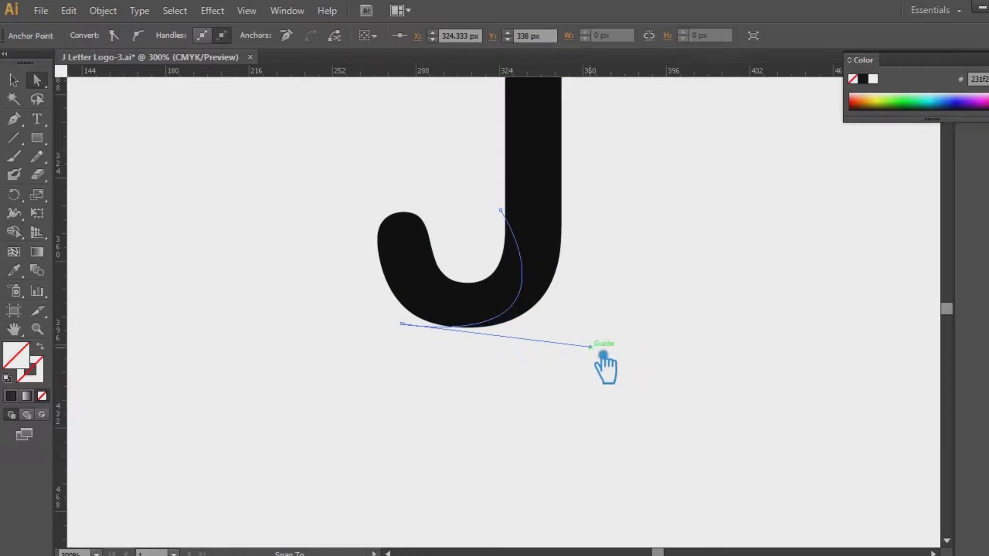
pyautogui.moveTo(415, 331); pyautogui.dragTo(395, 297)
pyautogui.moveTo(585, 322); pyautogui.dragTo(529, 417)
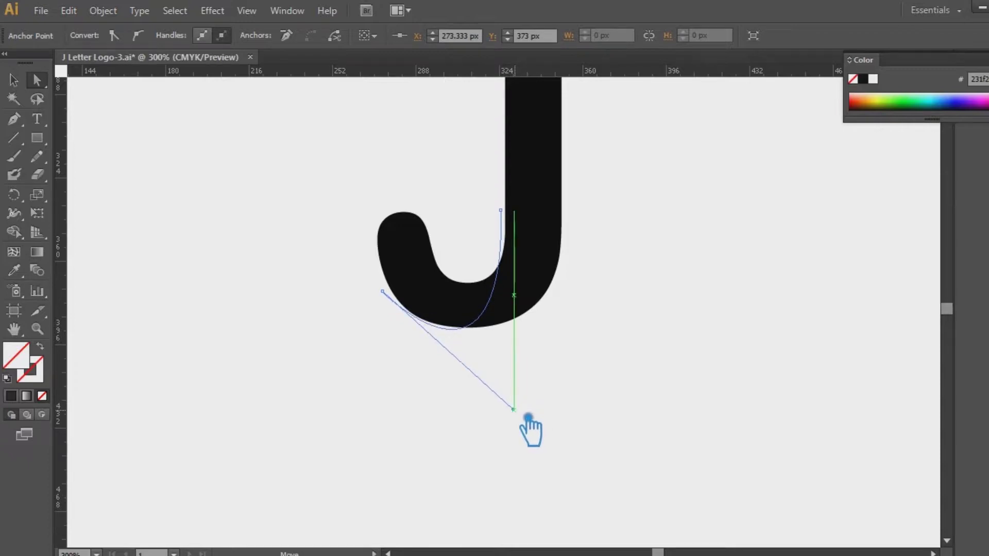
pyautogui.moveTo(516, 223); pyautogui.dragTo(515, 235)
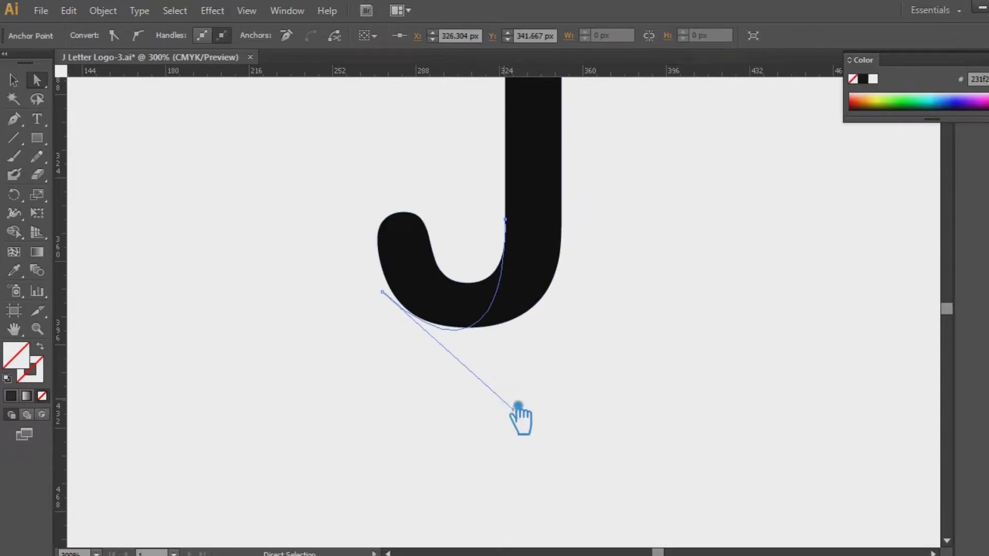
# Step: Extend the curve's lower endpoint beyond the hook to about X 261.7, Y 355 px and adjust its handle so it meets the J's bottom edge
pyautogui.moveTo(530, 418); pyautogui.dragTo(554, 412)
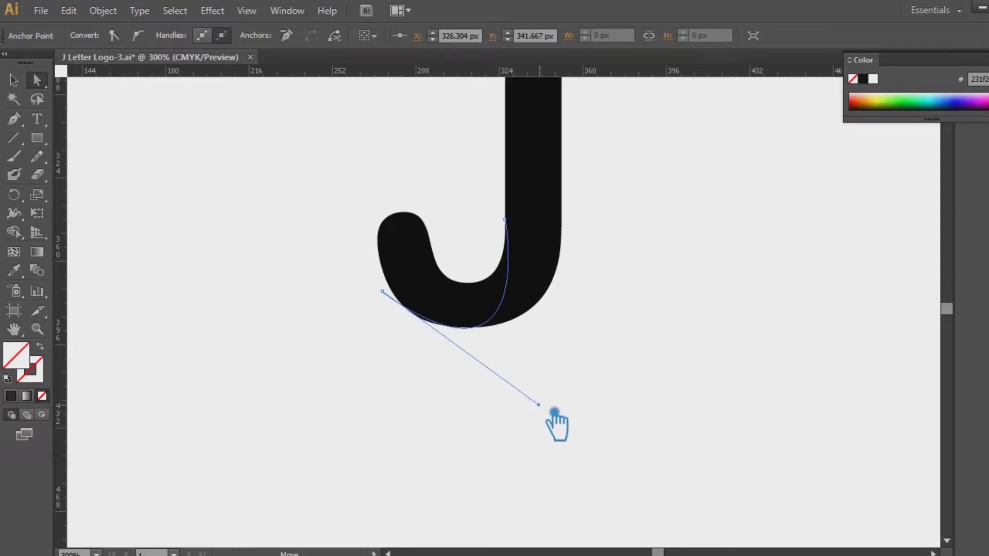
pyautogui.moveTo(394, 304); pyautogui.dragTo(389, 313)
pyautogui.moveTo(547, 419)
pyautogui.mouseDown()
pyautogui.moveTo(587, 415)
pyautogui.moveTo(563, 408)
pyautogui.mouseUp()
pyautogui.moveTo(389, 307); pyautogui.dragTo(381, 286)
pyautogui.moveTo(547, 394); pyautogui.dragTo(513, 426)
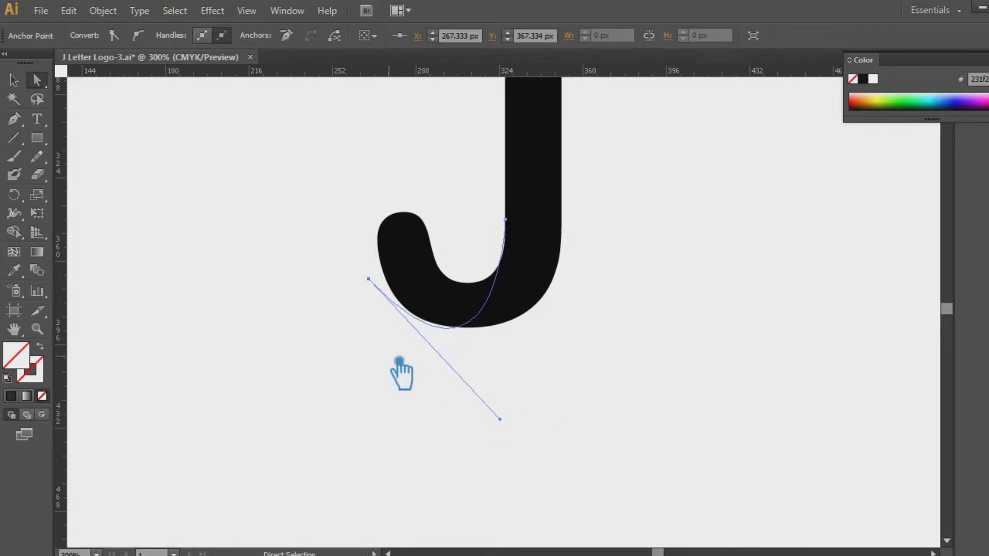
pyautogui.moveTo(377, 283); pyautogui.dragTo(365, 255)
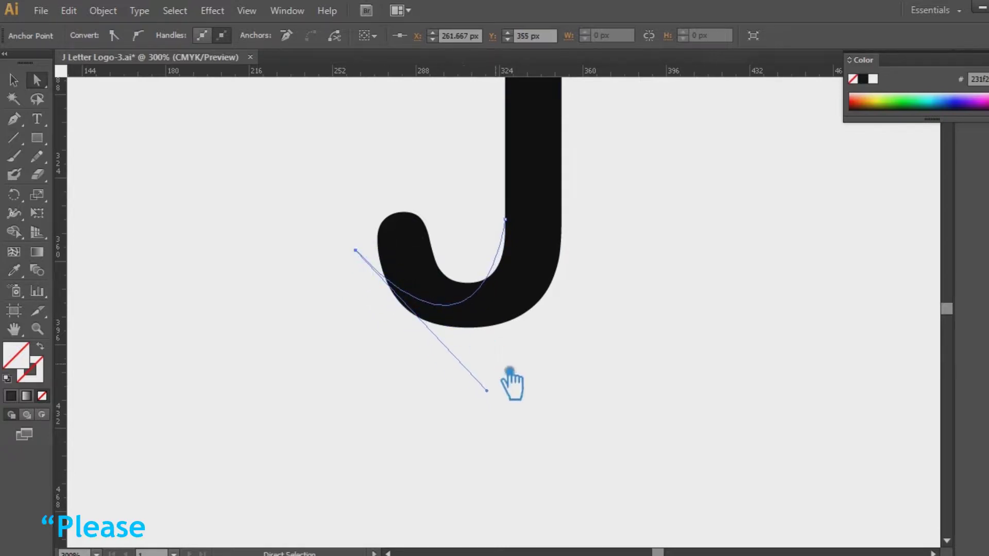
pyautogui.moveTo(501, 399); pyautogui.dragTo(511, 439)
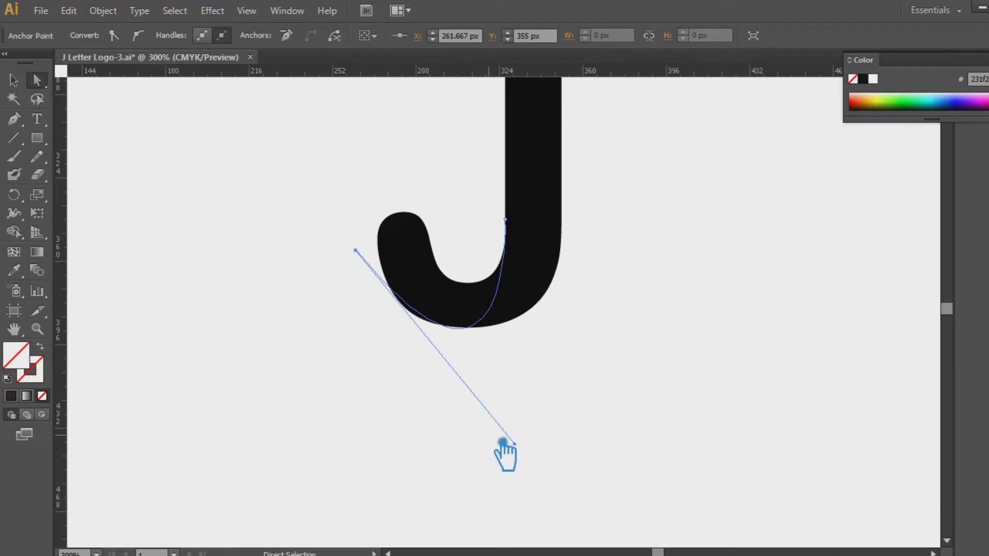
# Step: Select the J and the curve together and split the letter along the curve with Pathfinder Divide
pyautogui.click(14, 81)
pyautogui.moveTo(722, 416); pyautogui.dragTo(250, 208)
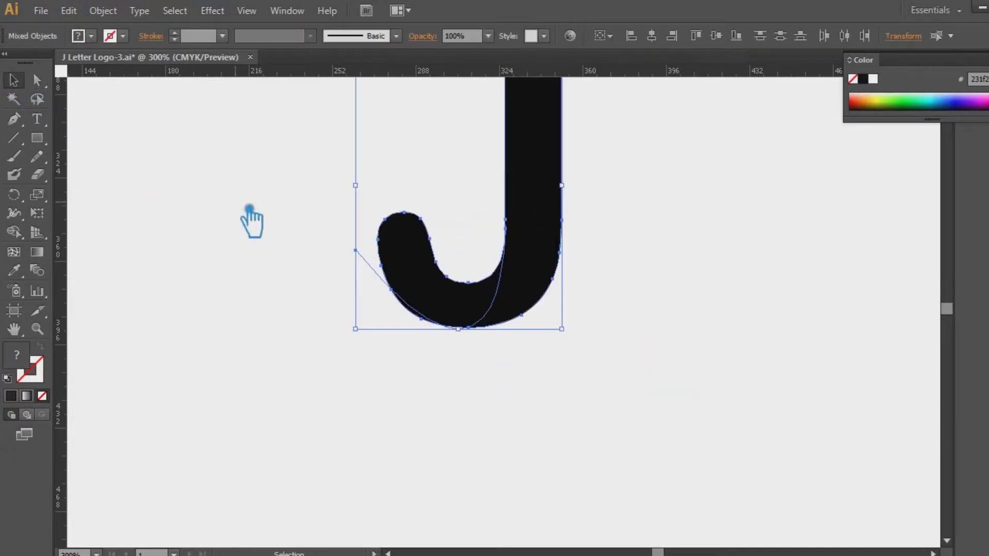
pyautogui.hotkey('shift', 'ctrl', 'F9')
pyautogui.click(860, 427)
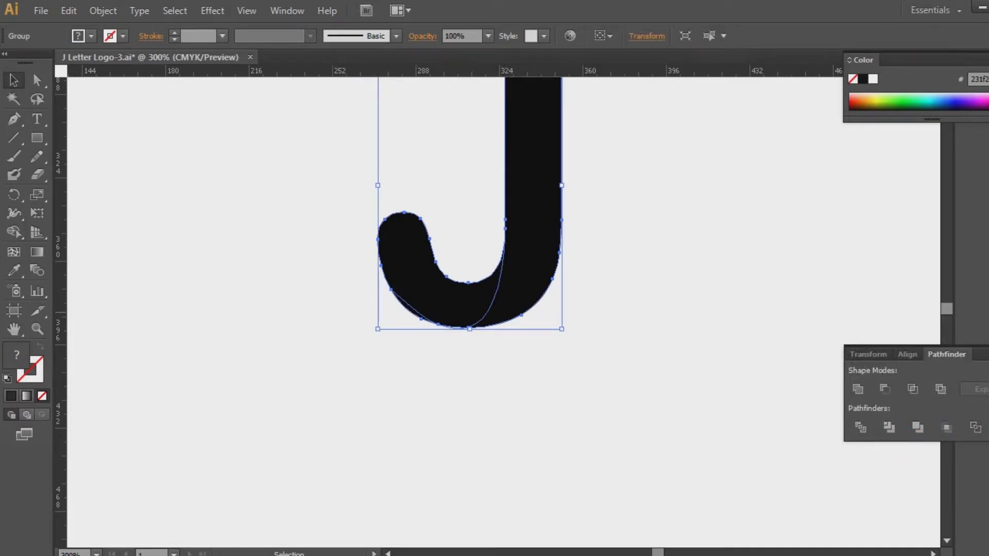
pyautogui.hotkey('shift', 'ctrl', 'F9')
# Step: Ungroup the divided J so that its pieces can be selected separately
pyautogui.click(587, 376)
pyautogui.rightClick(420, 294)
pyautogui.click(474, 385)
pyautogui.click(414, 360)
pyautogui.click(412, 307)
pyautogui.rightClick(431, 301)
pyautogui.click(338, 398)
pyautogui.click(483, 310)
# Step: Unite the thin sliver at the hook's lower edge with the main hook piece using Pathfinder
pyautogui.click(420, 315)
pyautogui.keyDown('shift'); pyautogui.click(419, 263); pyautogui.keyUp('shift')
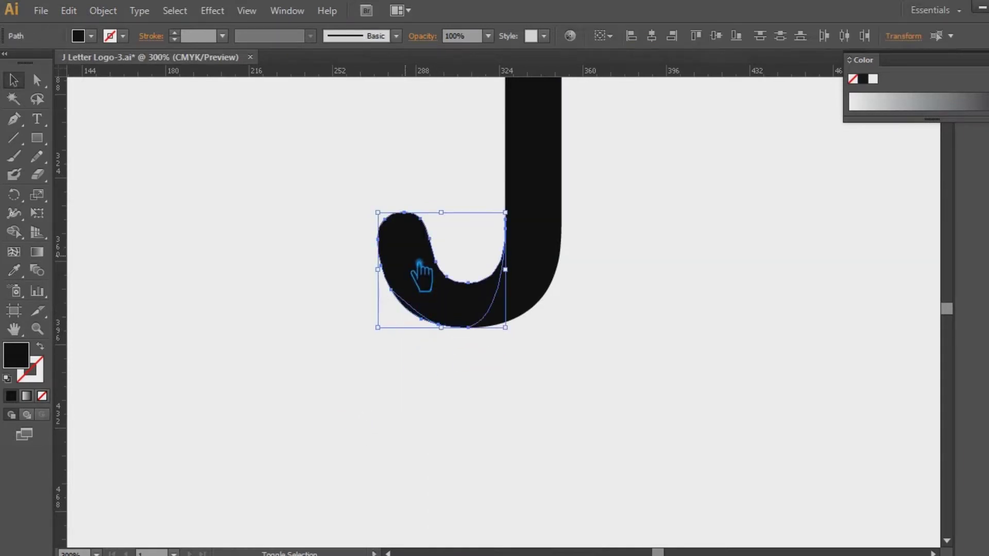
pyautogui.hotkey('ctrl', 'shift', 'F9')
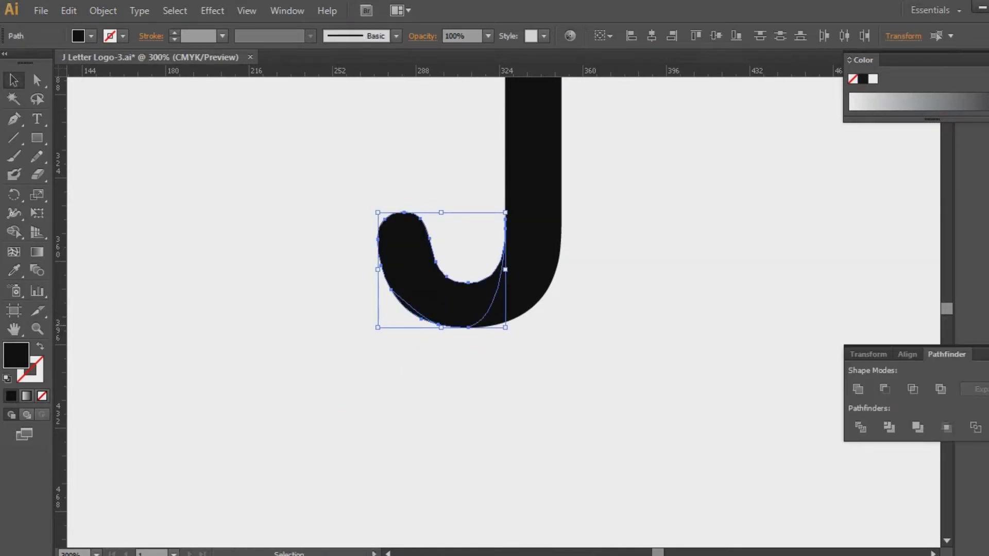
pyautogui.click(860, 390)
pyautogui.hotkey('ctrl', 'shift', 'F9')
pyautogui.click(803, 330)
# Step: Fill the united hook piece with the linear white-to-black gradient
pyautogui.click(434, 319)
pyautogui.click(744, 314)
pyautogui.moveTo(731, 275); pyautogui.dragTo(733, 406)
pyautogui.click(440, 423)
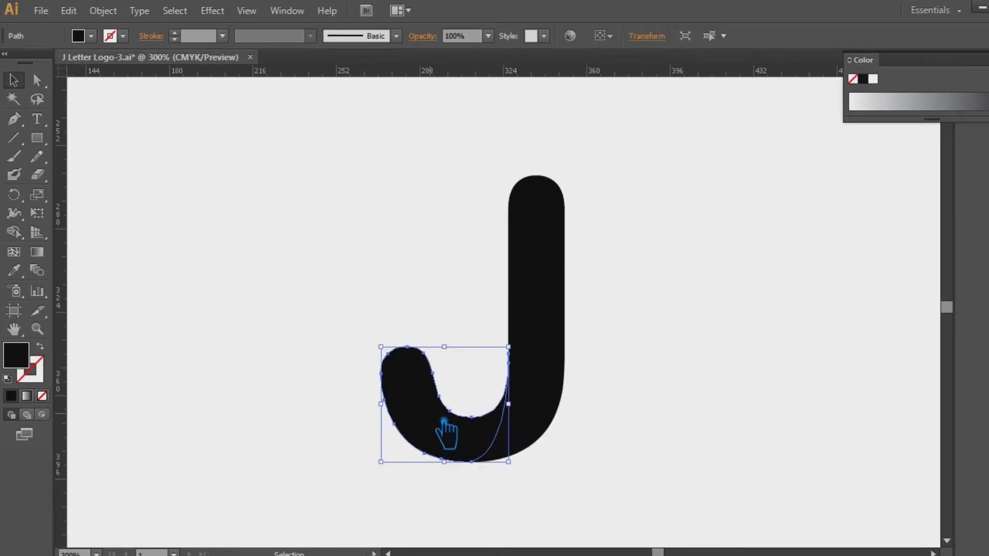
pyautogui.click(36, 252)
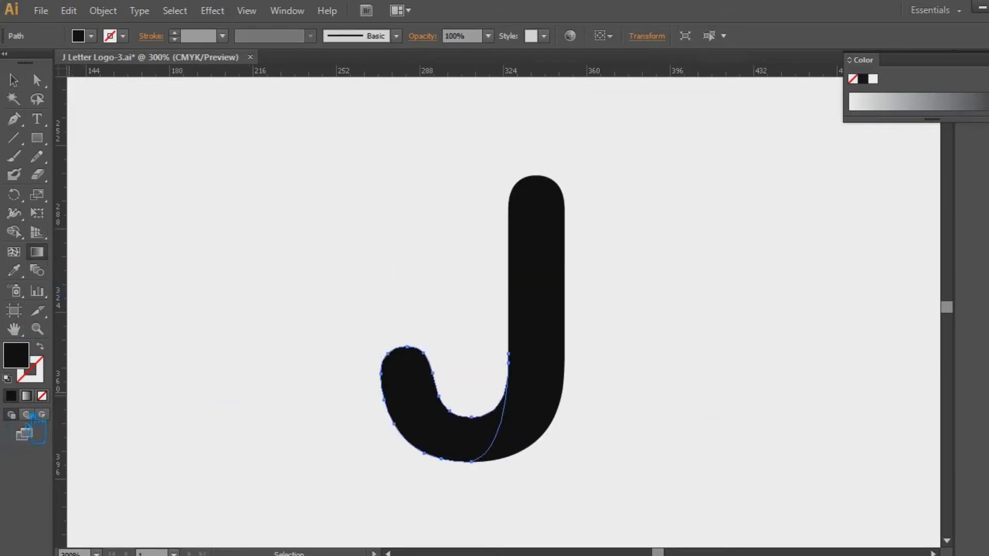
pyautogui.click(28, 398)
pyautogui.moveTo(497, 410)
pyautogui.moveTo(521, 420); pyautogui.dragTo(419, 408)
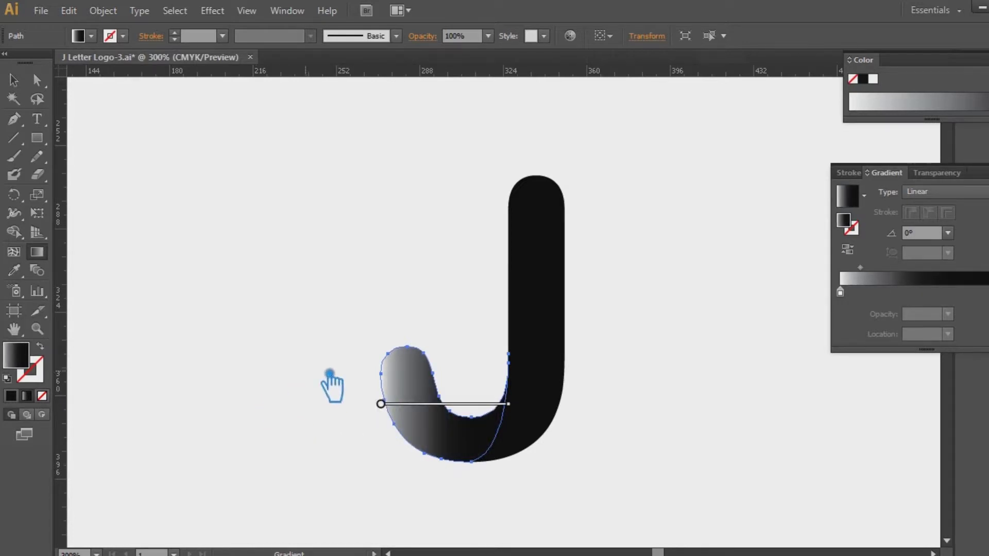
# Step: Change the hook's gradient type to Radial and move the gradient midpoint to 19.21%
pyautogui.click(14, 81)
pyautogui.click(559, 288)
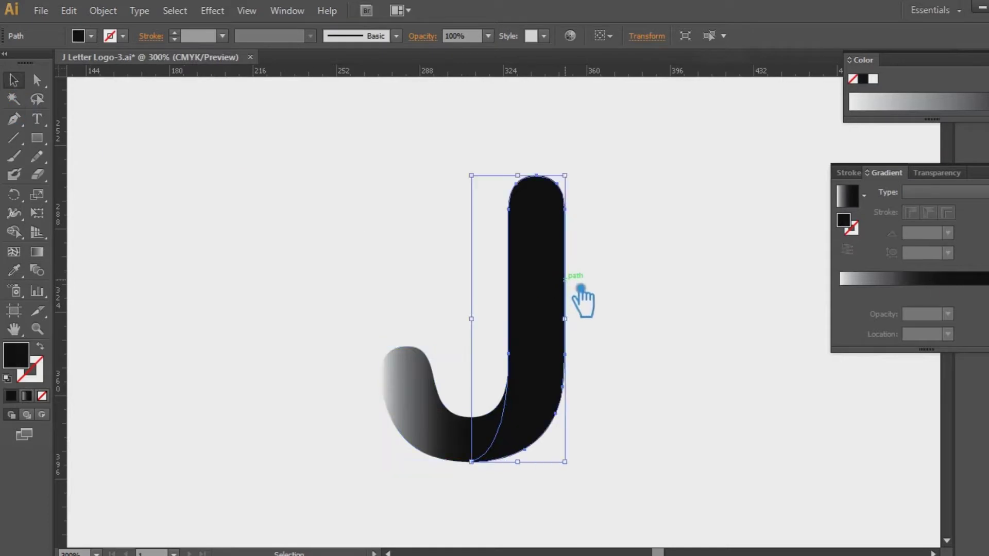
pyautogui.click(669, 361)
pyautogui.click(549, 337)
pyautogui.click(456, 428)
pyautogui.click(954, 193)
pyautogui.click(952, 224)
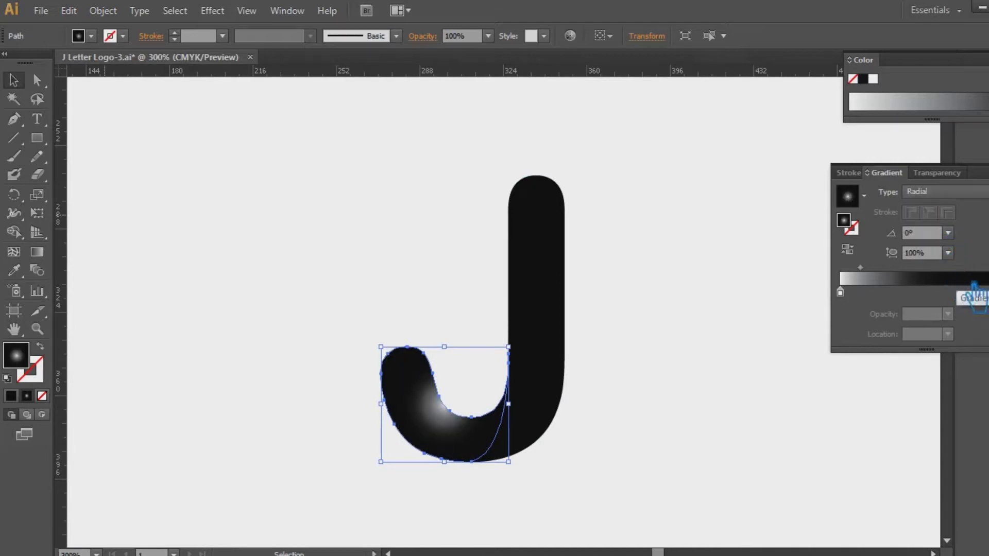
pyautogui.moveTo(874, 280)
pyautogui.mouseDown()
pyautogui.moveTo(905, 281)
pyautogui.moveTo(882, 278)
pyautogui.mouseUp()
# Step: Widen the hook's radial gradient past the piece and shift its bright center slightly toward the hook's rounded tip
pyautogui.click(38, 252)
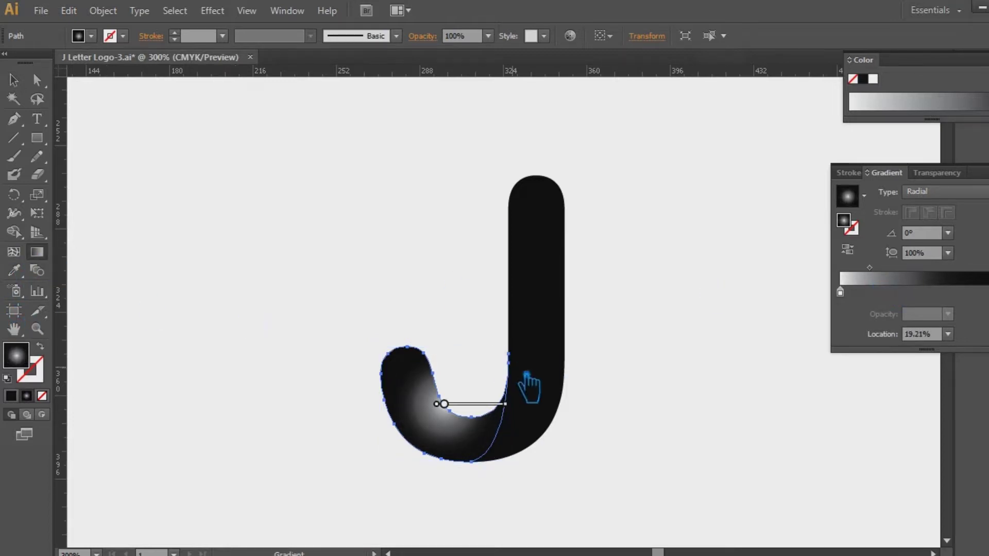
pyautogui.moveTo(506, 404); pyautogui.dragTo(545, 407)
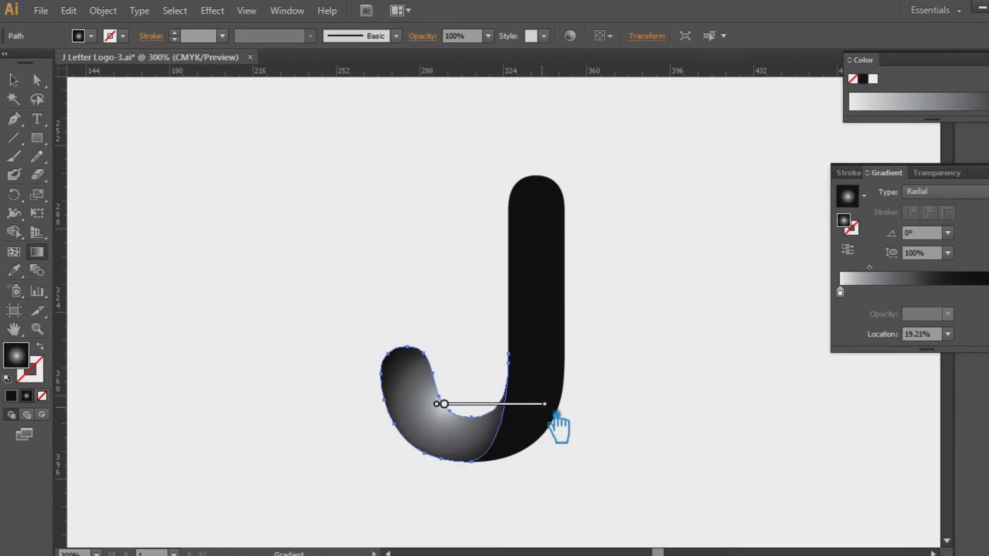
pyautogui.moveTo(444, 403); pyautogui.dragTo(446, 408)
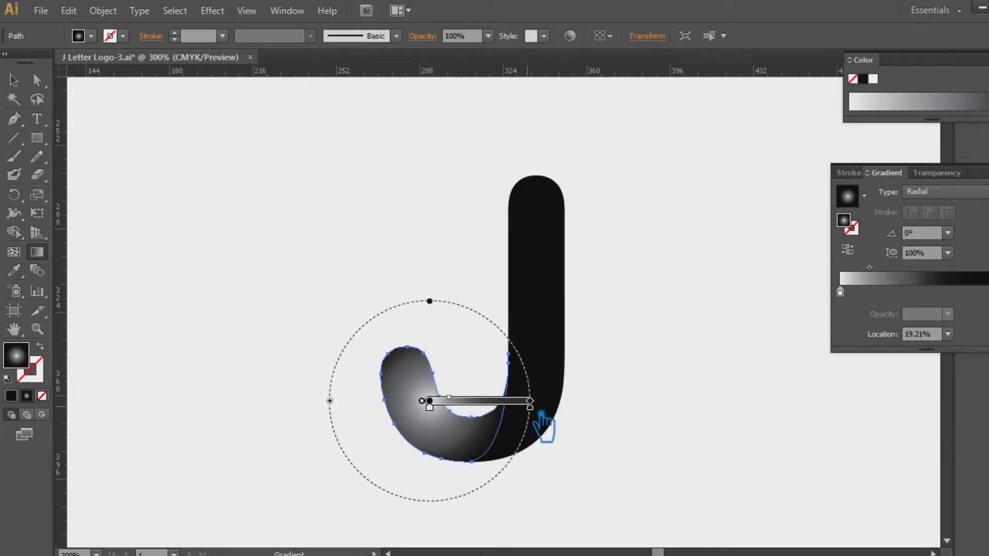
pyautogui.moveTo(536, 414); pyautogui.dragTo(525, 412)
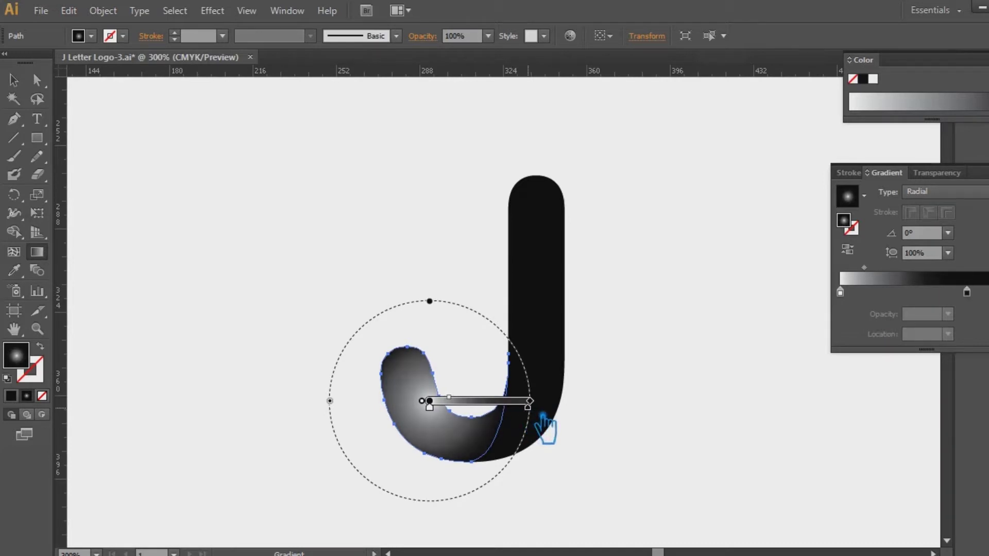
pyautogui.press('v')
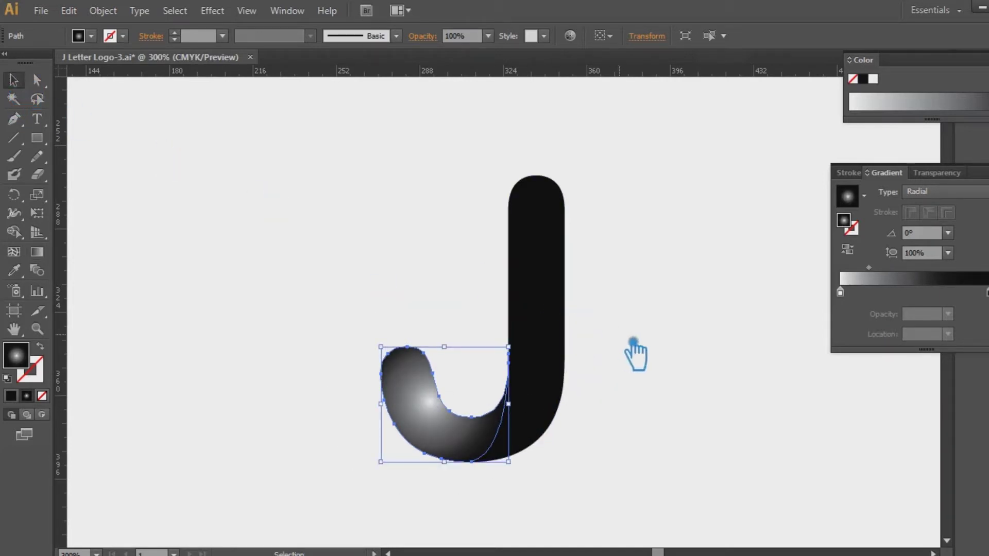
pyautogui.click(632, 341)
pyautogui.click(552, 276)
pyautogui.click(621, 277)
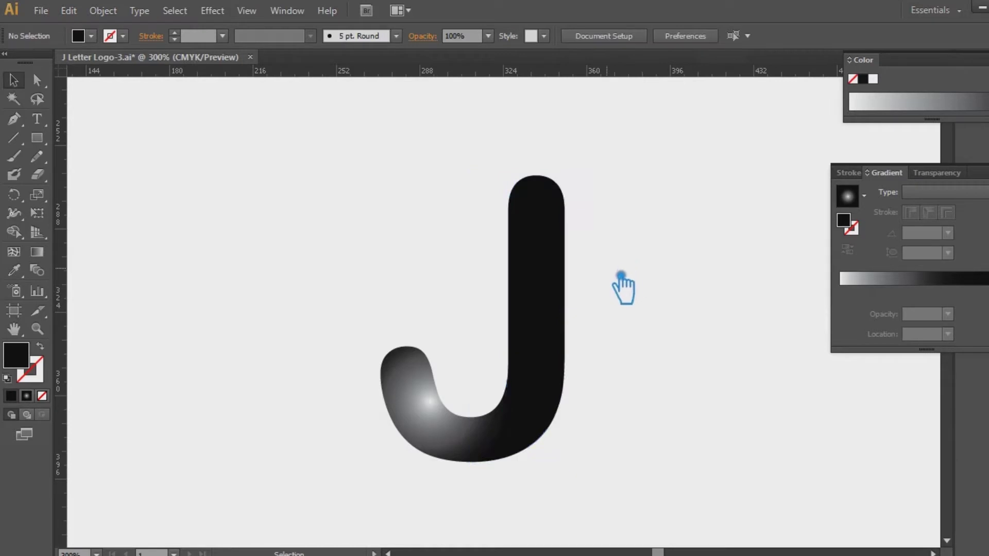
# Step: Draw an unfilled curved path across the stem from beside its rounded top to about X 353.3, Y 367 px
pyautogui.click(563, 290)
pyautogui.click(14, 119)
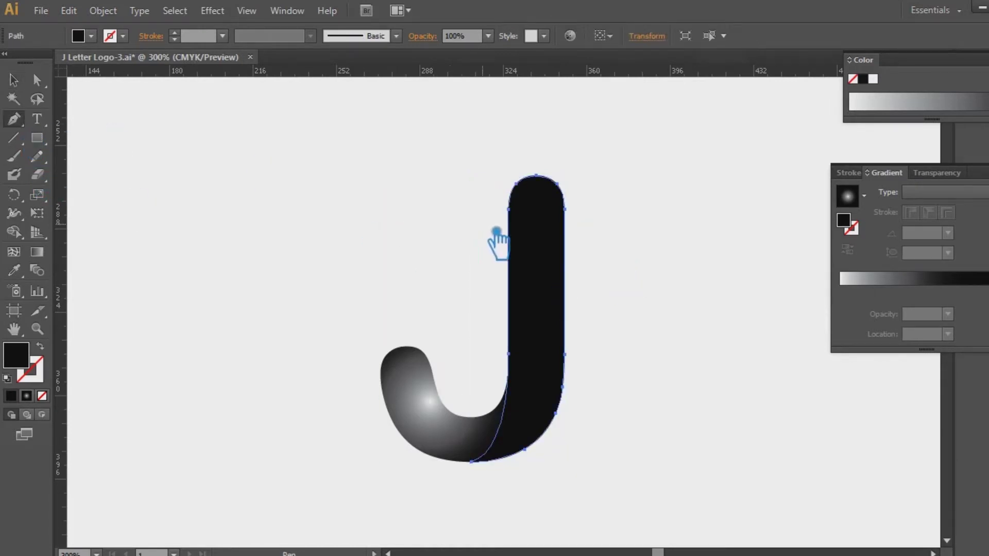
pyautogui.click(490, 179)
pyautogui.moveTo(570, 411); pyautogui.dragTo(574, 500)
pyautogui.click(42, 395)
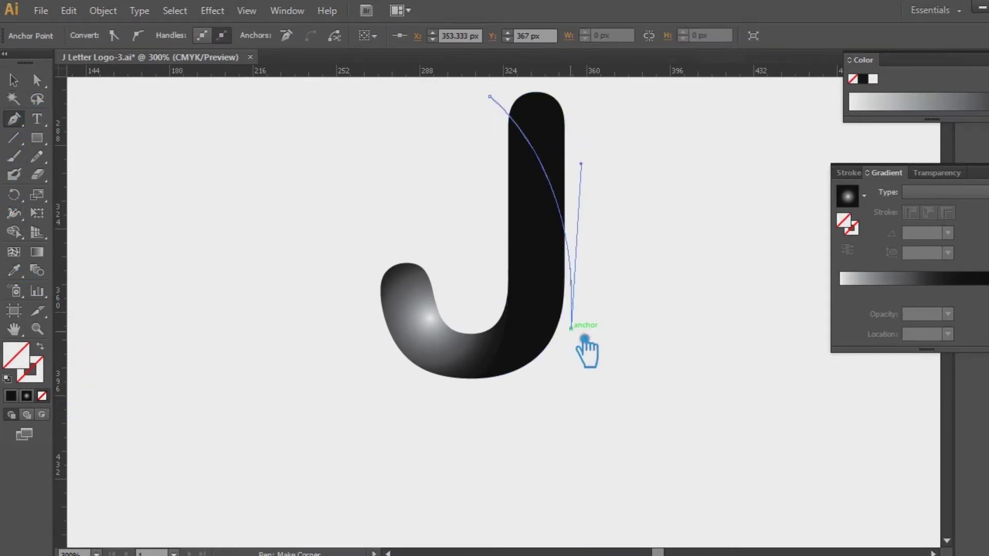
# Step: Lower the upper end of the stem's curved path, move its lower anchor to X 347.333, Y 375.667 px, and adjust its handle
pyautogui.press('v')
pyautogui.moveTo(699, 453); pyautogui.dragTo(335, 201)
pyautogui.moveTo(689, 232); pyautogui.dragTo(672, 303)
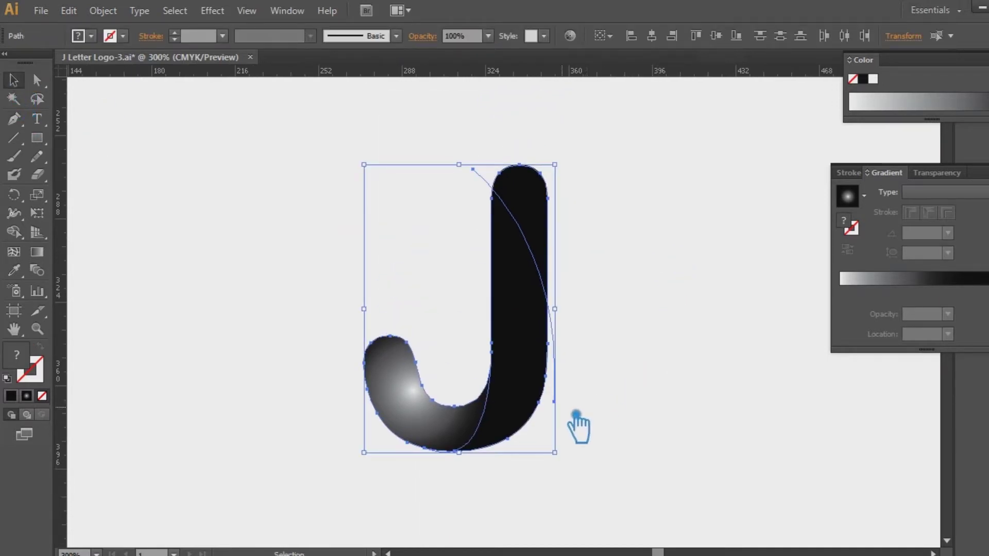
pyautogui.click(577, 412)
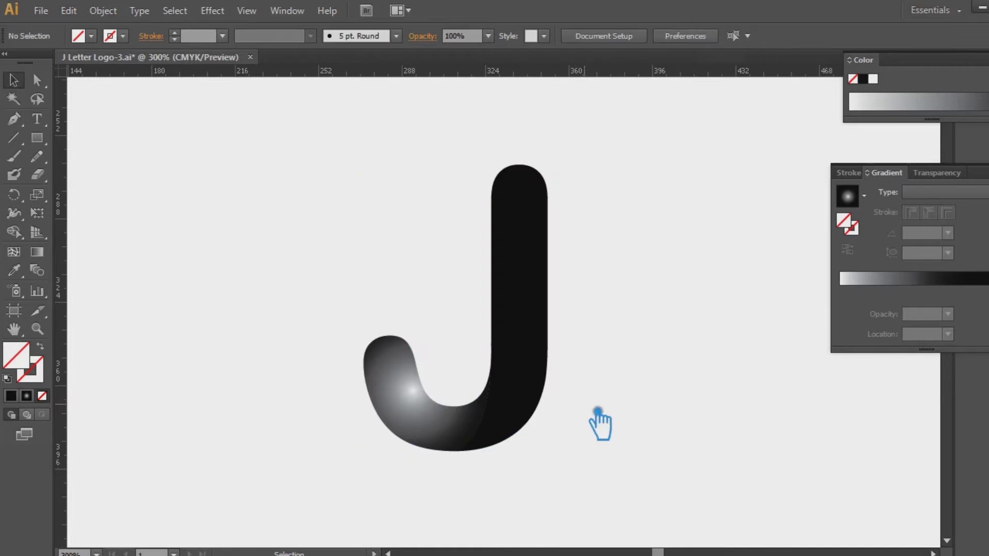
pyautogui.moveTo(605, 458); pyautogui.dragTo(476, 306)
pyautogui.press('a')
pyautogui.moveTo(565, 407); pyautogui.dragTo(561, 418)
pyautogui.moveTo(572, 251); pyautogui.dragTo(585, 234)
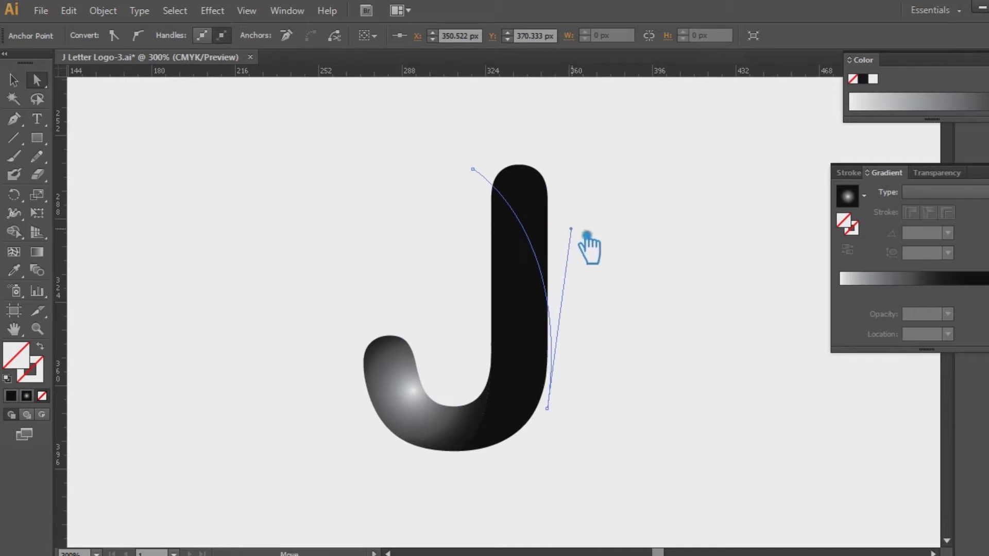
pyautogui.moveTo(484, 175); pyautogui.dragTo(481, 196)
pyautogui.moveTo(548, 409); pyautogui.dragTo(539, 422)
pyautogui.moveTo(596, 260); pyautogui.dragTo(568, 225)
pyautogui.click(14, 80)
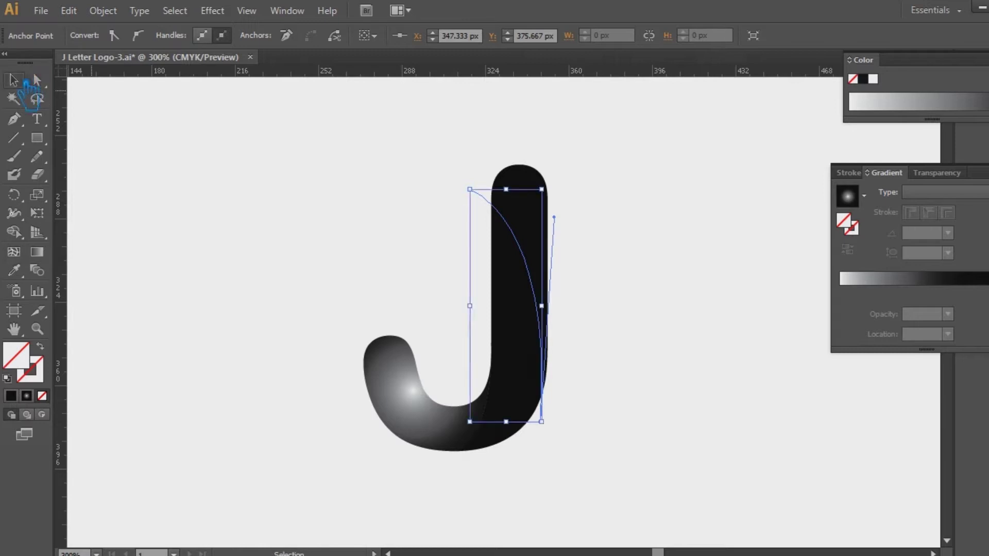
pyautogui.click(666, 285)
# Step: Divide the whole letter along the curved path with Pathfinder Divide and ungroup the resulting pieces
pyautogui.moveTo(643, 505); pyautogui.dragTo(263, 177)
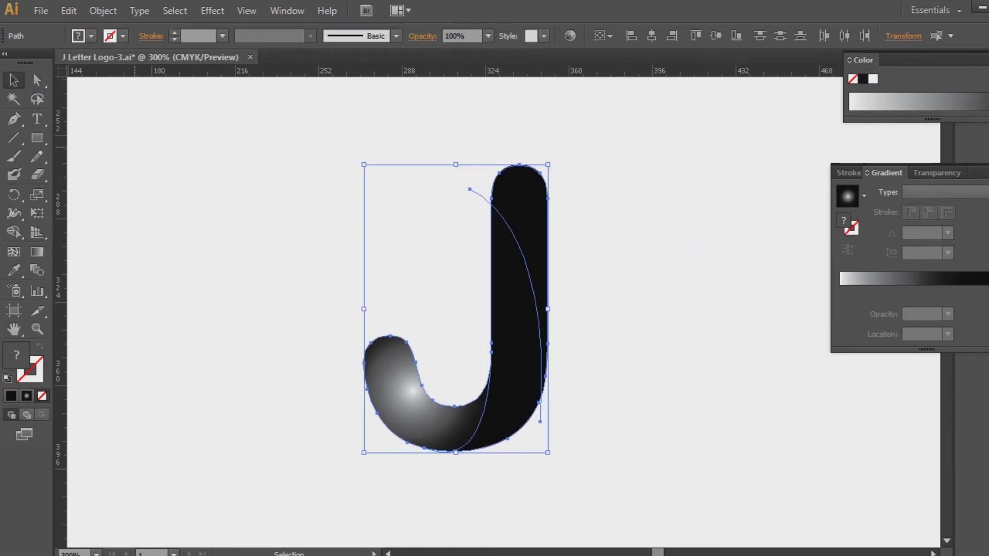
pyautogui.click(987, 192)
pyautogui.click(988, 404)
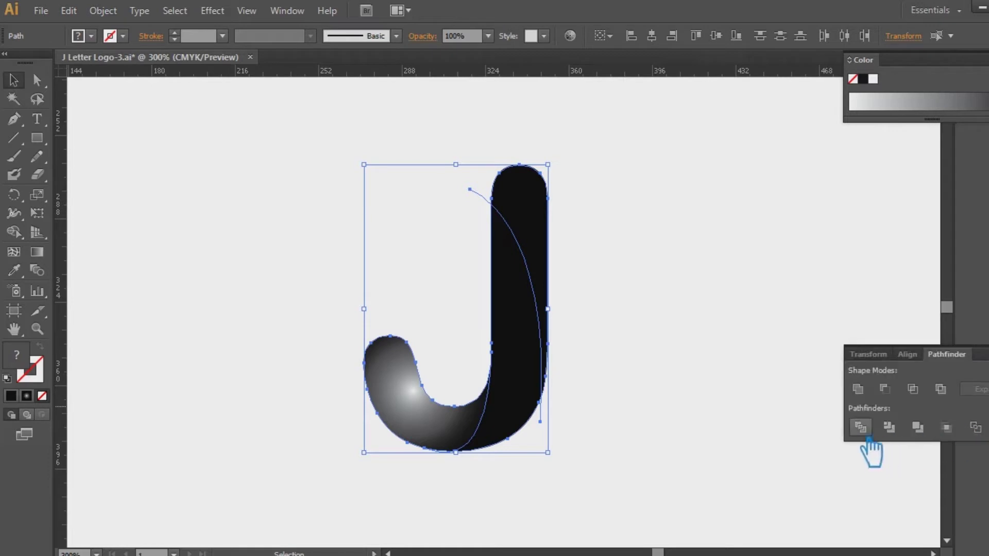
pyautogui.click(860, 427)
pyautogui.click(808, 350)
pyautogui.rightClick(526, 289)
pyautogui.click(592, 377)
pyautogui.click(571, 355)
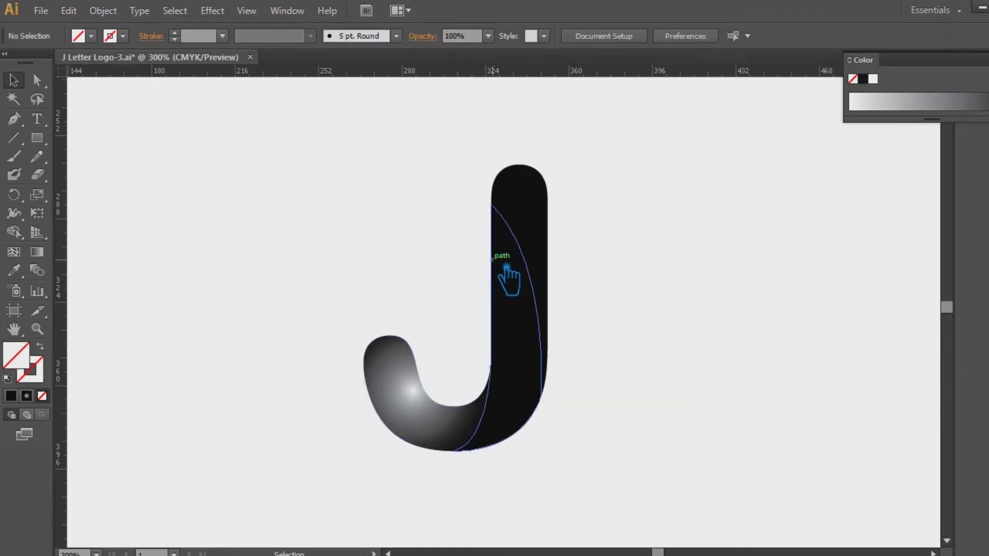
# Step: Copy the hook's black-and-white radial gradient onto the middle stem piece and the upper stem piece
pyautogui.click(506, 270)
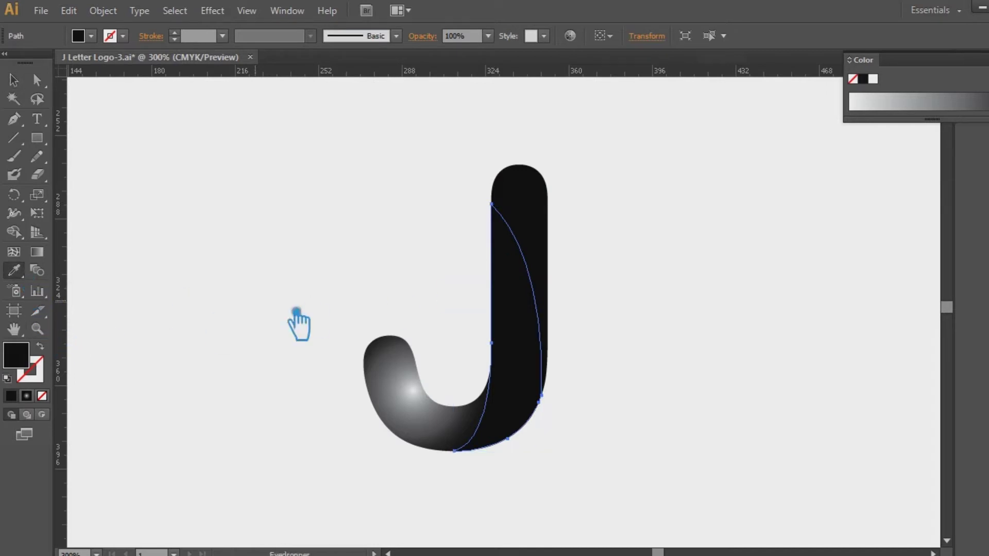
pyautogui.click(407, 401)
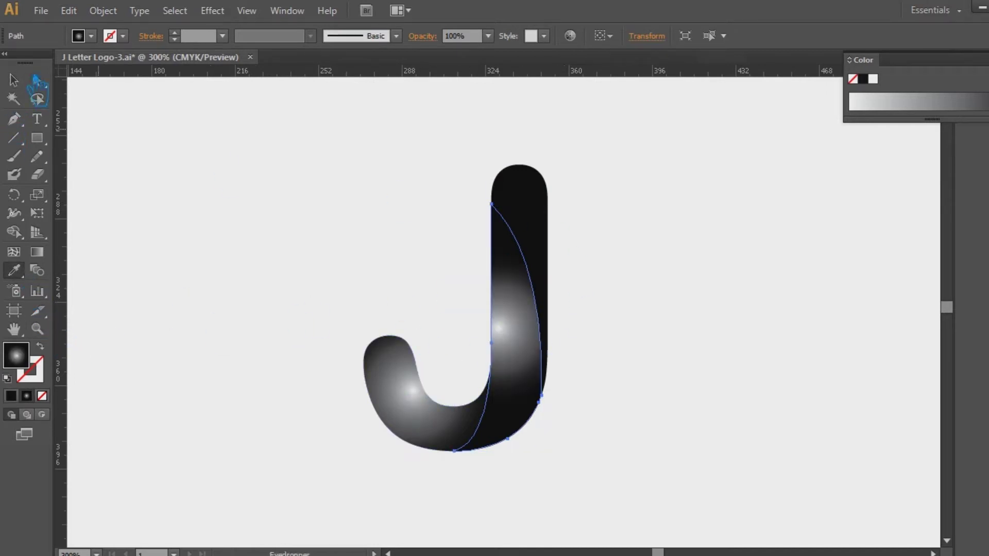
pyautogui.keyDown('ctrl'); pyautogui.click(534, 203); pyautogui.keyUp('ctrl')
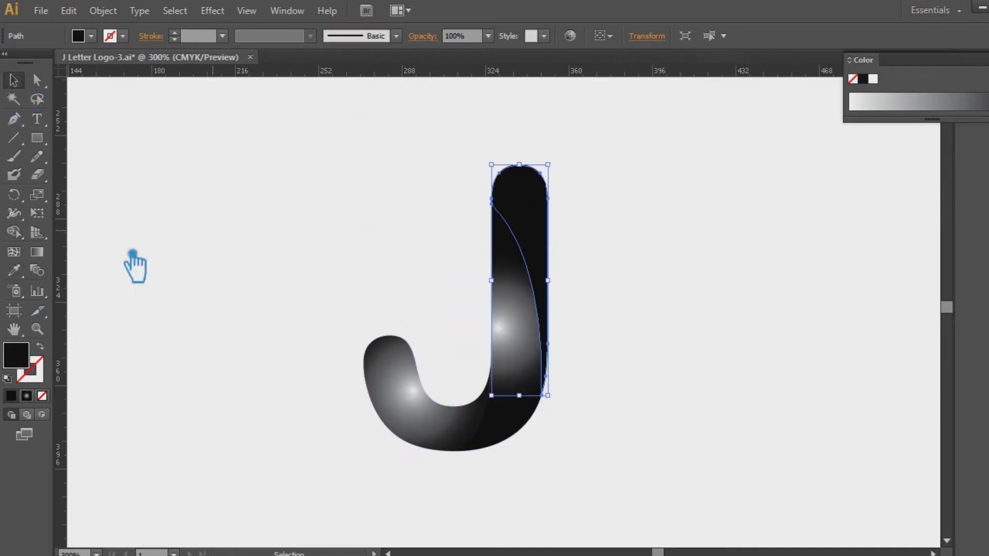
pyautogui.click(537, 335)
pyautogui.press('v')
pyautogui.click(729, 317)
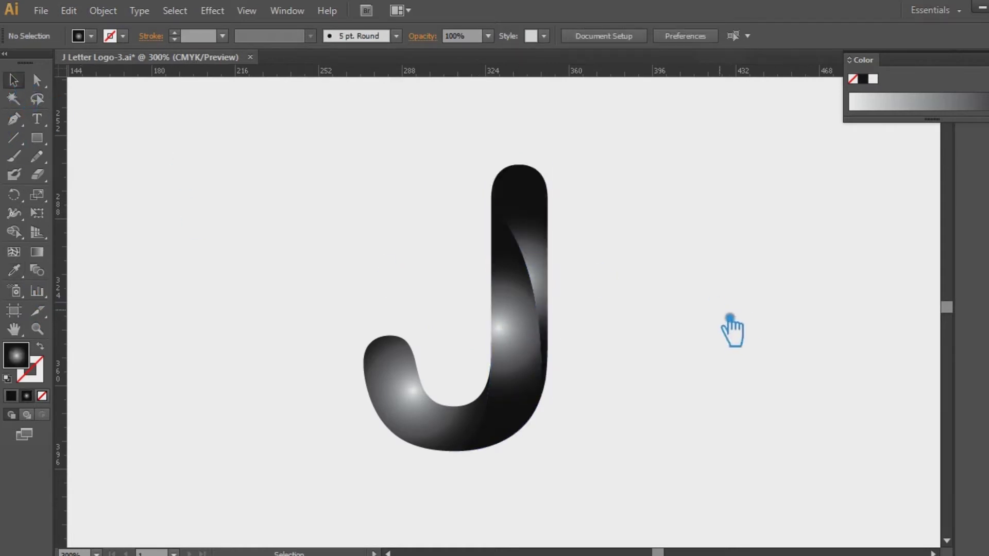
# Step: Change the dark end of the hook's radial gradient to the teal color 005654
pyautogui.click(529, 365)
pyautogui.click(417, 433)
pyautogui.click(46, 257)
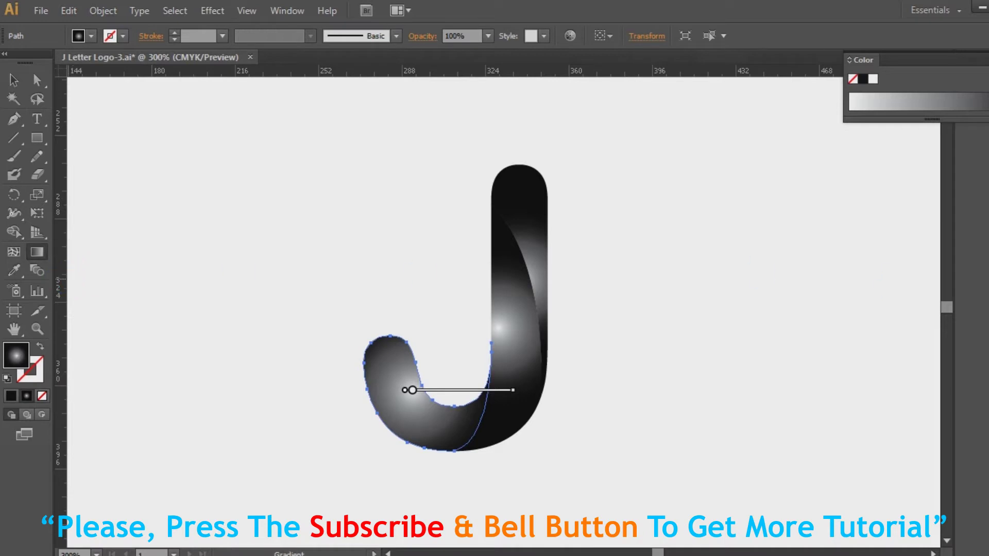
pyautogui.hotkey('ctrl', 'F9')
pyautogui.doubleClick(971, 289)
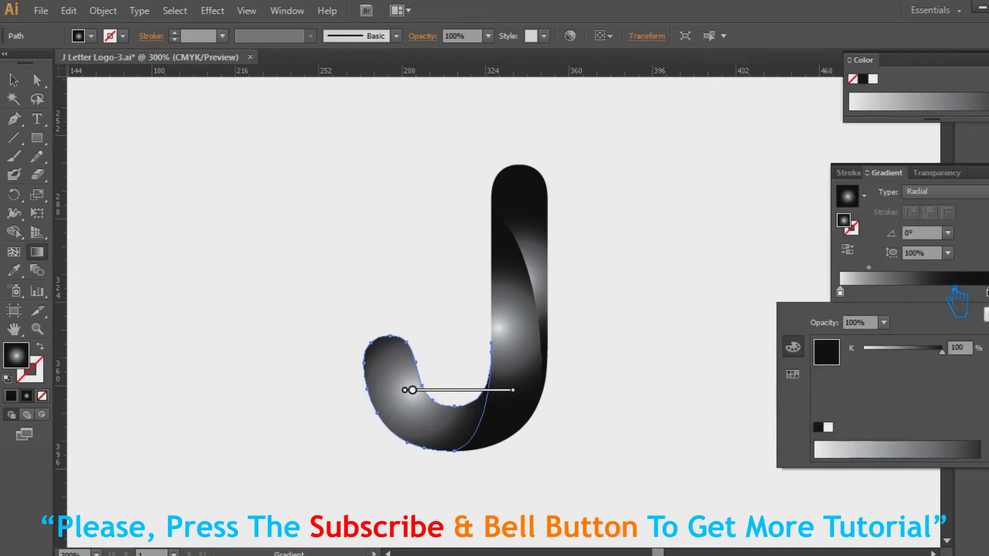
pyautogui.click(985, 307)
pyautogui.click(894, 328)
pyautogui.doubleClick(845, 220)
pyautogui.moveTo(749, 335)
pyautogui.mouseDown()
pyautogui.moveTo(684, 313)
pyautogui.moveTo(775, 324)
pyautogui.mouseUp()
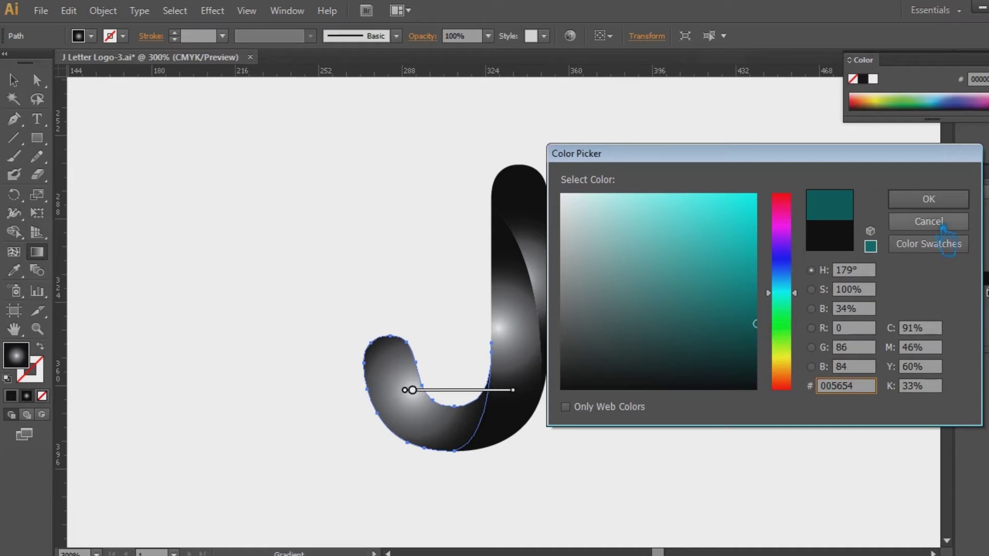
pyautogui.click(952, 210)
# Step: Shift the center of the hook's teal gradient toward the inner bend and stretch the gradient past the stem
pyautogui.moveTo(488, 393)
pyautogui.mouseDown()
pyautogui.moveTo(585, 397)
pyautogui.moveTo(554, 399)
pyautogui.moveTo(566, 398)
pyautogui.mouseUp()
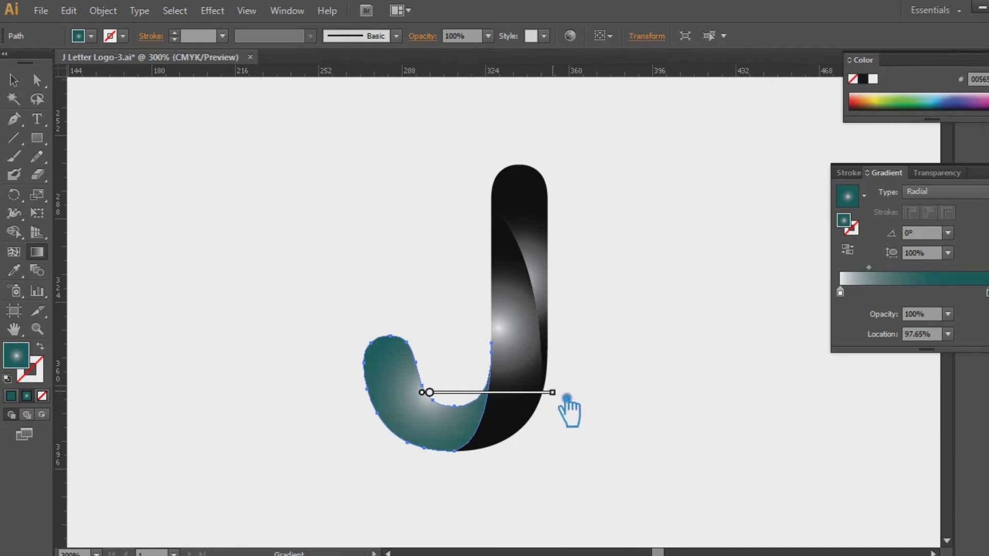
pyautogui.click(14, 81)
pyautogui.click(670, 304)
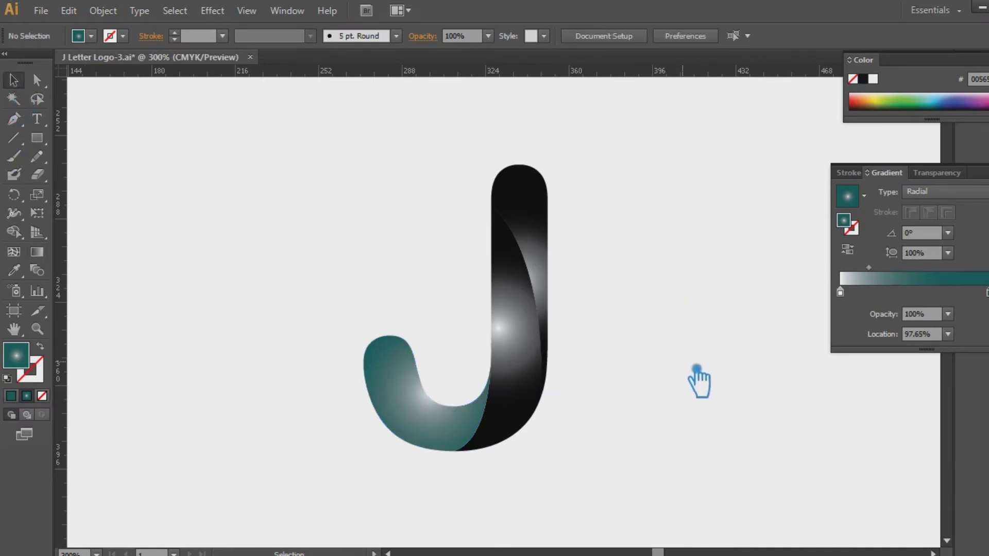
# Step: Copy the hook's teal radial gradient onto the middle stem piece and widen it well beyond the letter
pyautogui.click(548, 340)
pyautogui.press('i')
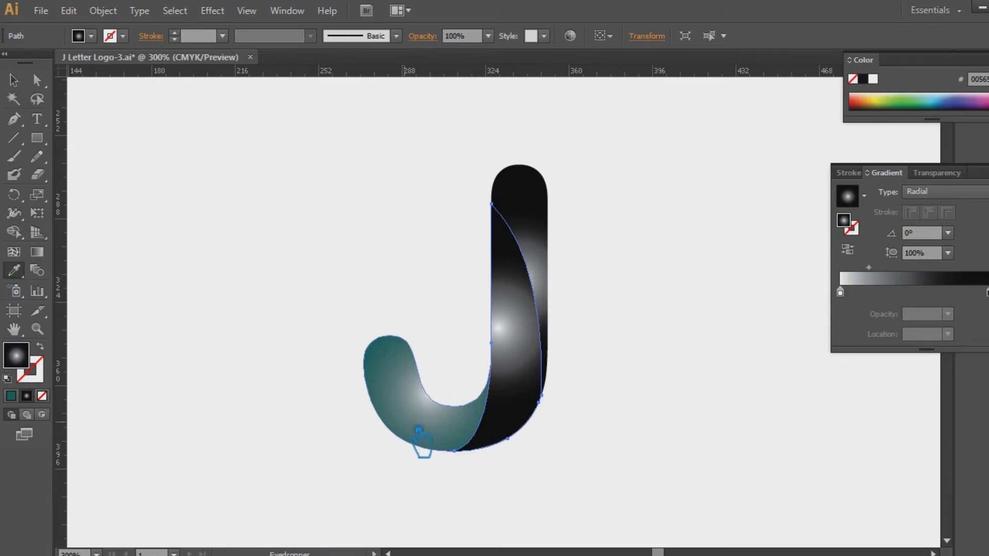
pyautogui.click(433, 435)
pyautogui.click(36, 251)
pyautogui.moveTo(604, 336); pyautogui.dragTo(700, 335)
pyautogui.click(13, 79)
pyautogui.click(693, 212)
# Step: Copy the teal radial gradient onto the upper stem piece and widen it to roughly double its reach
pyautogui.click(552, 212)
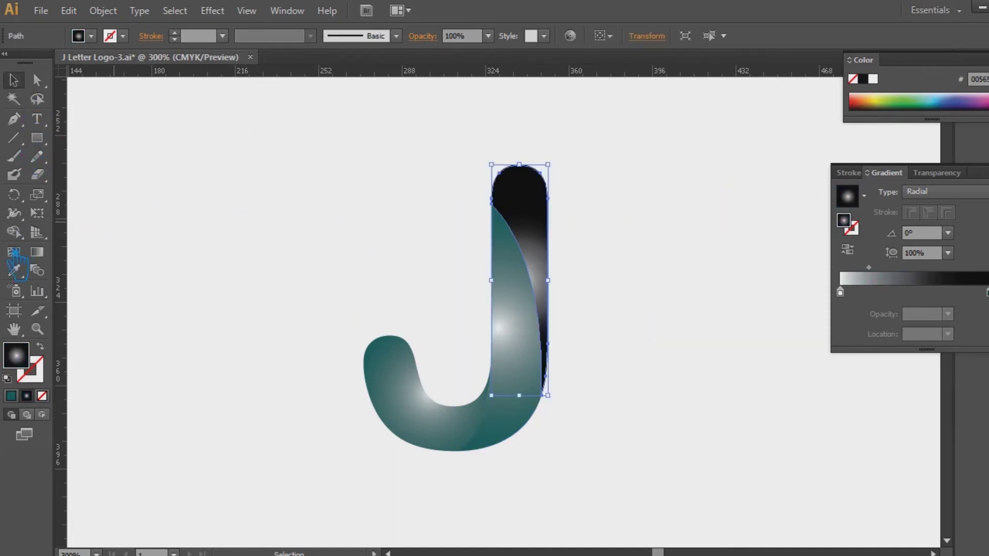
pyautogui.press('i')
pyautogui.click(431, 342)
pyautogui.press('v')
pyautogui.click(37, 252)
pyautogui.moveTo(607, 283)
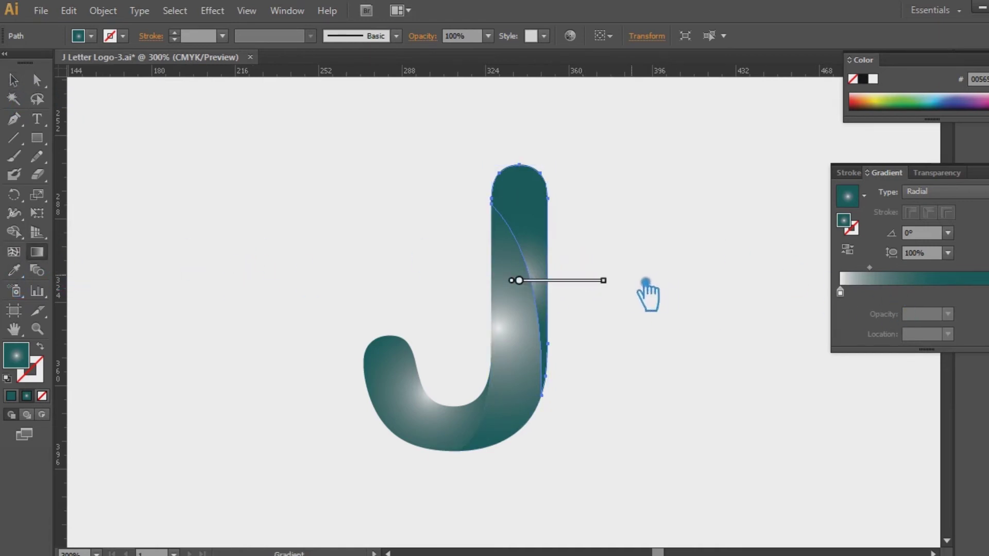
pyautogui.moveTo(603, 281)
pyautogui.mouseDown()
pyautogui.moveTo(751, 284)
pyautogui.moveTo(717, 288)
pyautogui.mouseUp()
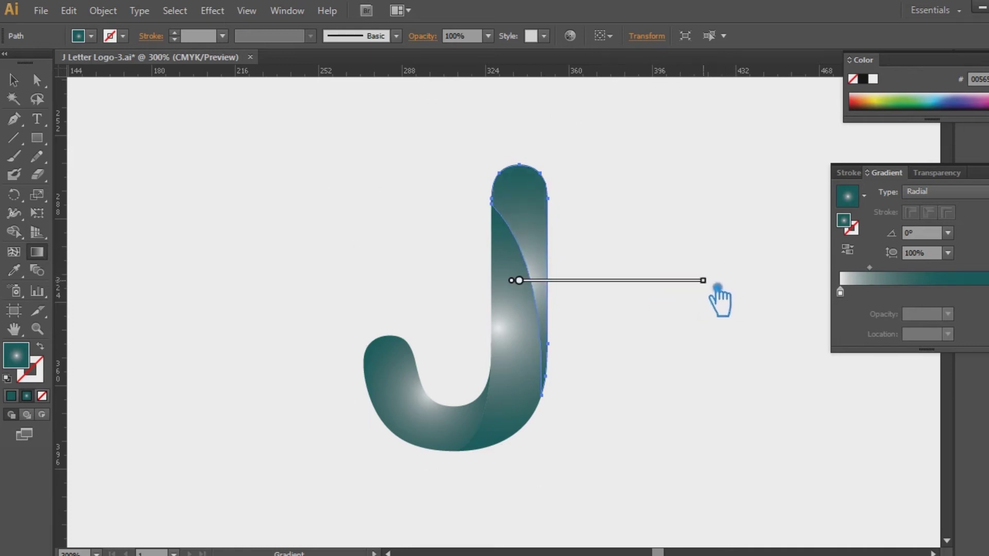
pyautogui.press('v')
pyautogui.click(670, 278)
# Step: Change the middle stem piece's gradient type to Linear and move its midpoint to 41.91%
pyautogui.click(524, 382)
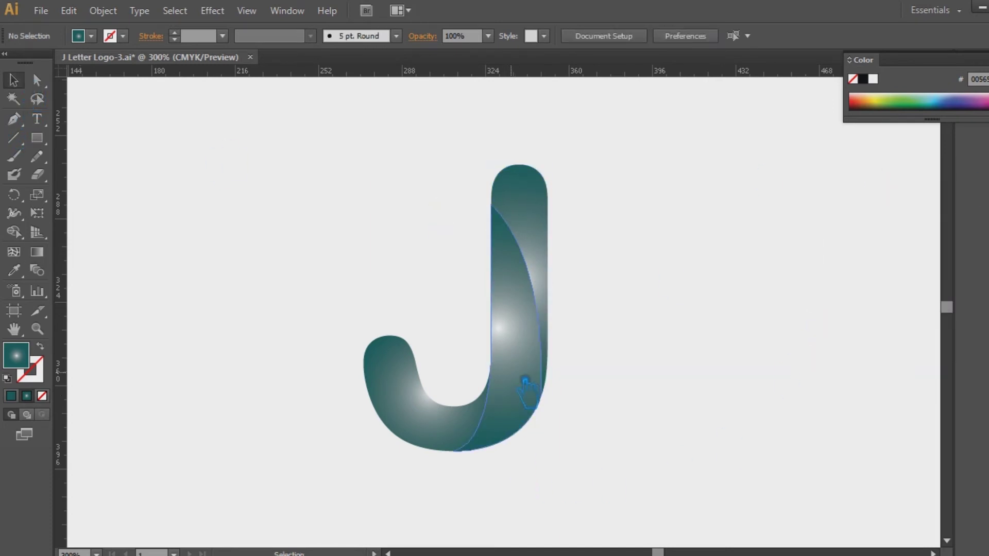
pyautogui.hotkey('ctrl', 'F9')
pyautogui.click(945, 191)
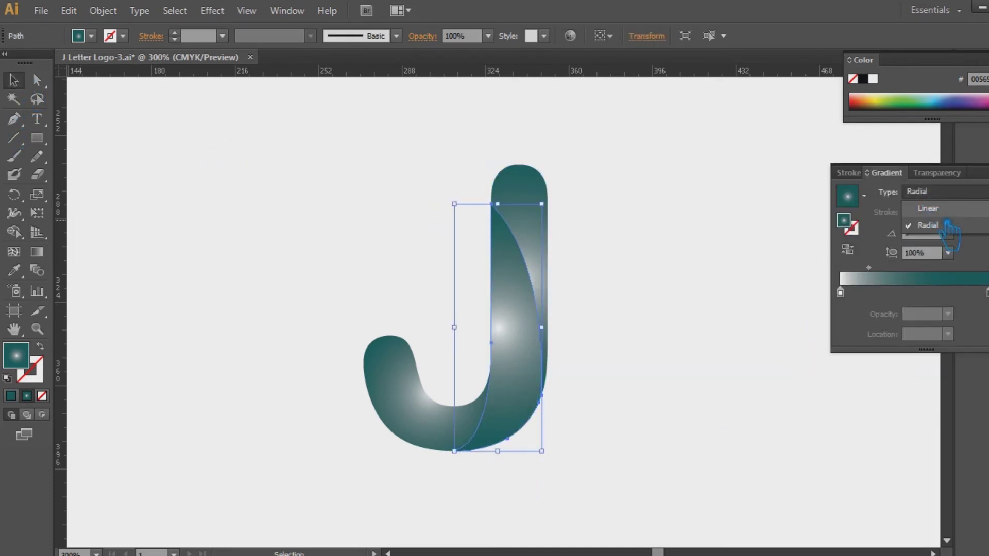
pyautogui.click(922, 207)
pyautogui.moveTo(868, 268); pyautogui.dragTo(903, 269)
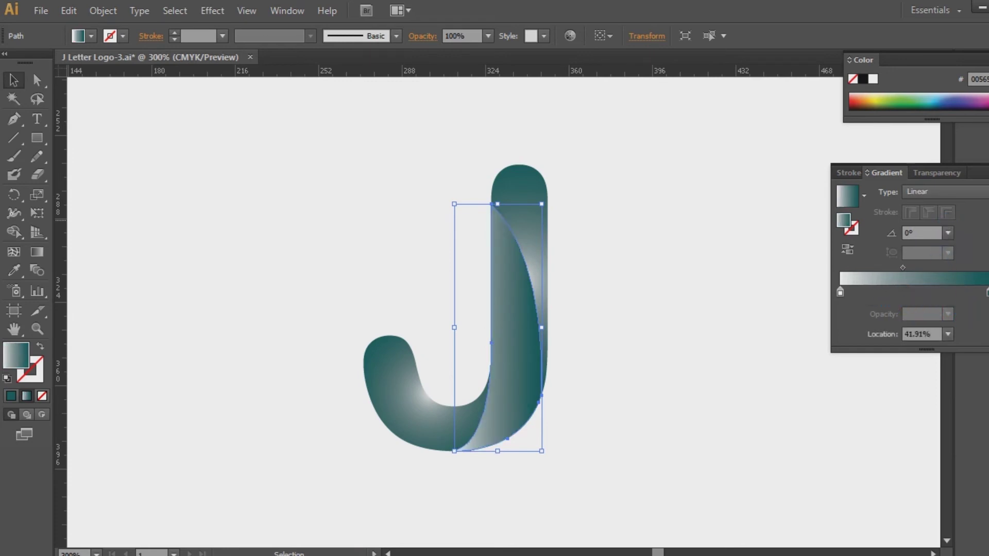
pyautogui.moveTo(916, 276); pyautogui.dragTo(909, 276)
# Step: Copy the middle stem piece's linear teal gradient onto the hook
pyautogui.click(427, 395)
pyautogui.click(14, 270)
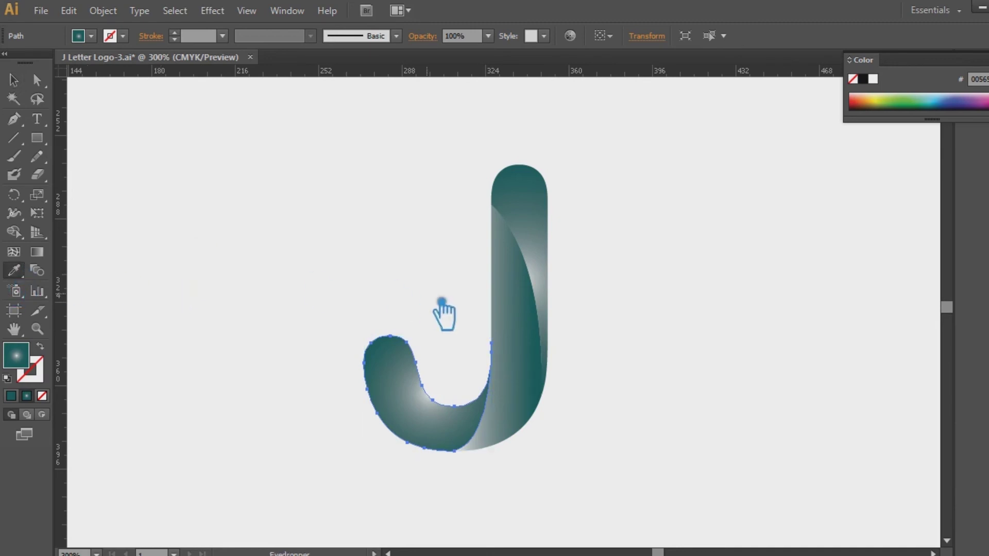
pyautogui.click(540, 321)
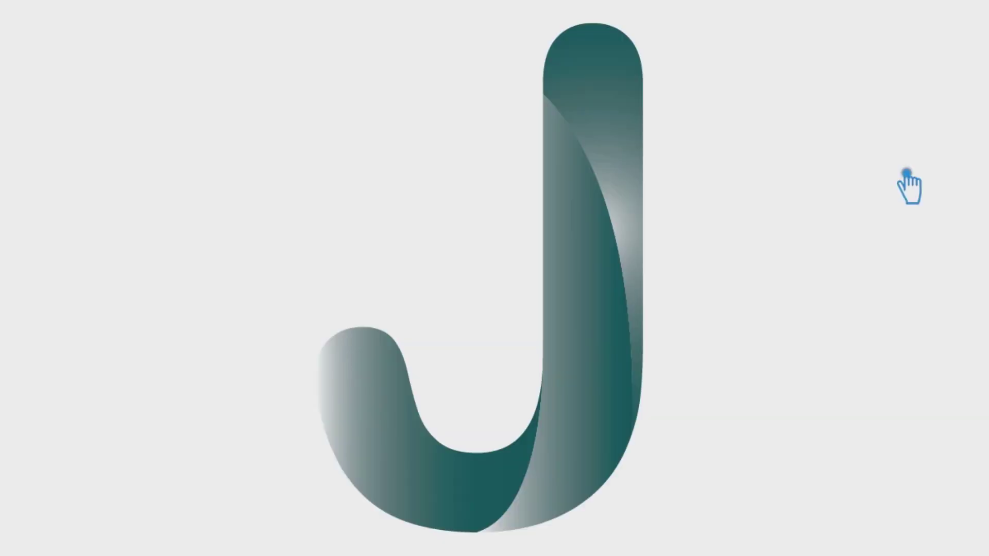